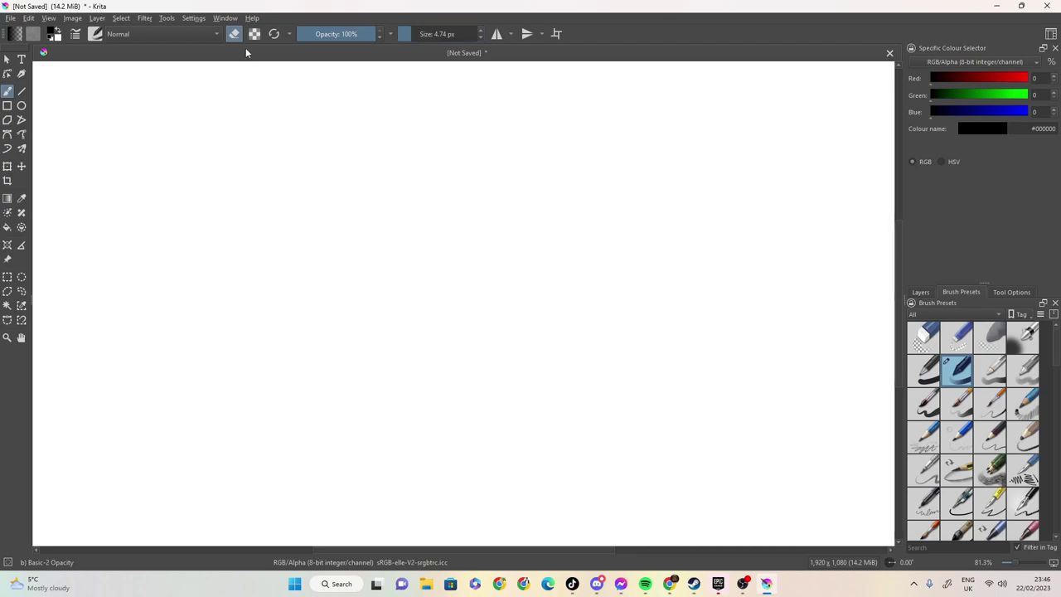
- Sketch the curved jaw and cheek outline of a face near the canvas's upper-left corner, with loose hair strands along its left side
{"action": "left_click_drag", "start_coordinate": [101, 150], "coordinate": [96, 219]}
{"action": "left_click_drag", "start_coordinate": [92, 169], "coordinate": [97, 165]}
{"action": "mouse_move", "coordinate": [112, 222]}
{"action": "left_mouse_down"}
{"action": "mouse_move", "coordinate": [157, 236]}
{"action": "mouse_move", "coordinate": [180, 223]}
{"action": "mouse_move", "coordinate": [198, 174]}
{"action": "left_mouse_up"}
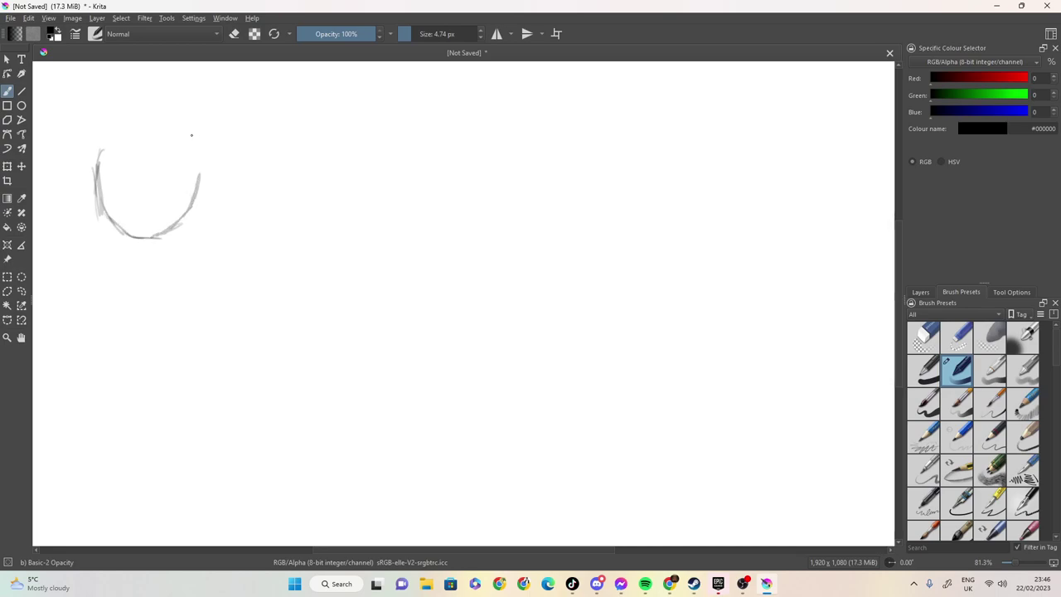
{"action": "mouse_move", "coordinate": [102, 148]}
{"action": "left_mouse_down"}
{"action": "mouse_move", "coordinate": [107, 123]}
{"action": "mouse_move", "coordinate": [96, 169]}
{"action": "left_mouse_up"}
{"action": "mouse_move", "coordinate": [81, 105]}
{"action": "left_mouse_down"}
{"action": "mouse_move", "coordinate": [68, 146]}
{"action": "mouse_move", "coordinate": [87, 139]}
{"action": "mouse_move", "coordinate": [93, 150]}
{"action": "mouse_move", "coordinate": [62, 193]}
{"action": "mouse_move", "coordinate": [66, 228]}
{"action": "mouse_move", "coordinate": [81, 222]}
{"action": "left_mouse_up"}
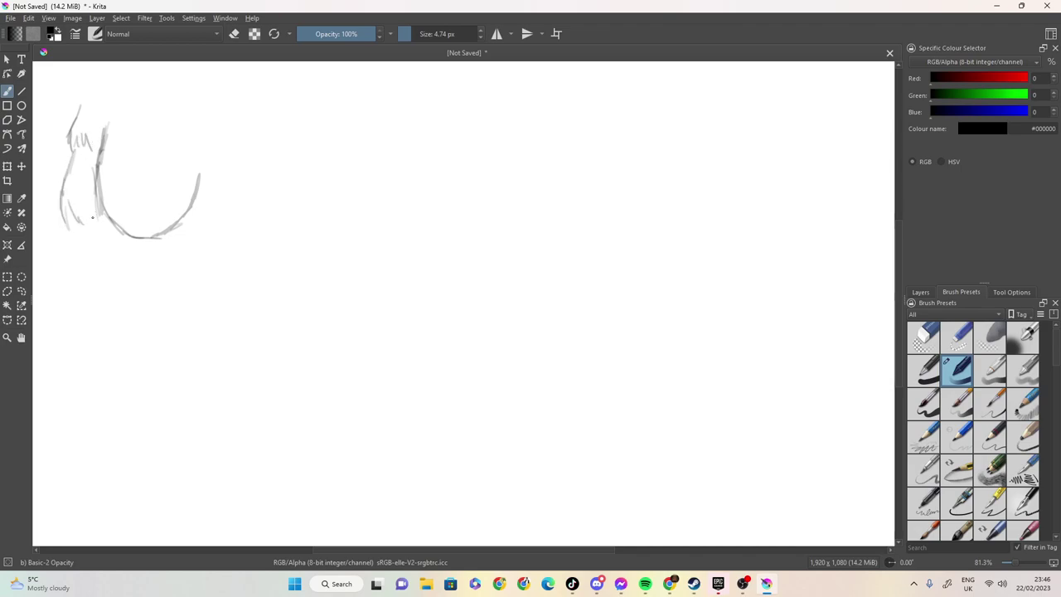
- Cross-hatch a pointed shadow beneath the chin
{"action": "left_click_drag", "start_coordinate": [113, 221], "coordinate": [126, 268]}
{"action": "mouse_move", "coordinate": [117, 223]}
{"action": "left_mouse_down"}
{"action": "mouse_move", "coordinate": [129, 262]}
{"action": "mouse_move", "coordinate": [133, 252]}
{"action": "left_mouse_up"}
{"action": "mouse_move", "coordinate": [126, 230]}
{"action": "left_mouse_down"}
{"action": "mouse_move", "coordinate": [157, 237]}
{"action": "mouse_move", "coordinate": [130, 262]}
{"action": "left_mouse_up"}
{"action": "left_click_drag", "start_coordinate": [151, 239], "coordinate": [124, 260]}
{"action": "left_click_drag", "start_coordinate": [142, 234], "coordinate": [128, 252]}
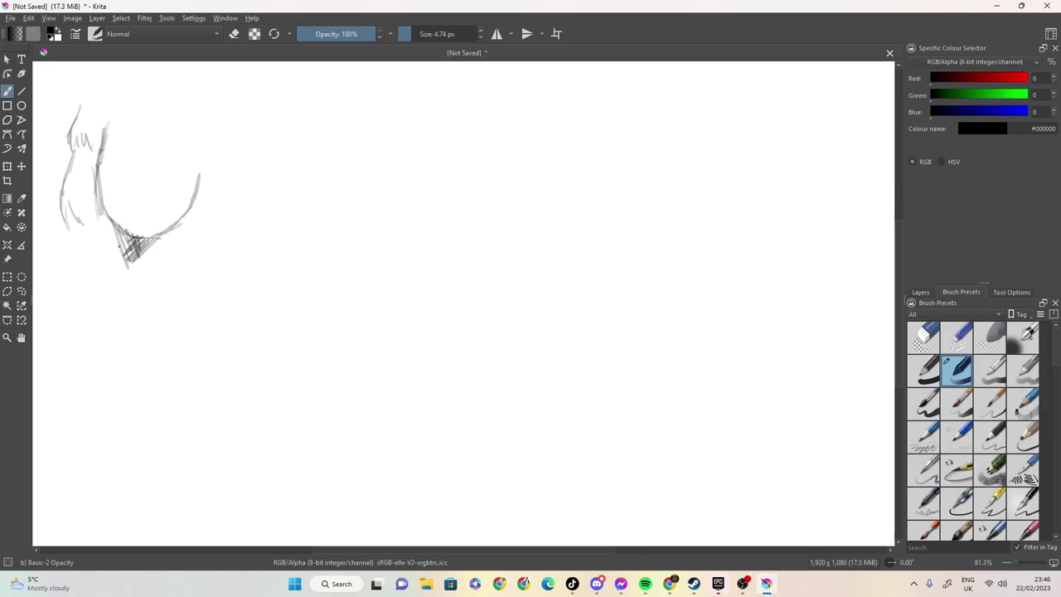
- Draw both eyes with winged lashes and lower lids, and add a nose with hatched shading along its bridge
{"action": "mouse_move", "coordinate": [116, 146]}
{"action": "left_mouse_down"}
{"action": "mouse_move", "coordinate": [140, 150]}
{"action": "mouse_move", "coordinate": [103, 137]}
{"action": "mouse_move", "coordinate": [120, 140]}
{"action": "mouse_move", "coordinate": [109, 144]}
{"action": "mouse_move", "coordinate": [116, 155]}
{"action": "mouse_move", "coordinate": [140, 148]}
{"action": "left_mouse_up"}
{"action": "mouse_move", "coordinate": [122, 166]}
{"action": "left_mouse_down"}
{"action": "mouse_move", "coordinate": [136, 165]}
{"action": "mouse_move", "coordinate": [127, 148]}
{"action": "mouse_move", "coordinate": [203, 141]}
{"action": "left_mouse_up"}
{"action": "mouse_move", "coordinate": [190, 155]}
{"action": "left_mouse_down"}
{"action": "mouse_move", "coordinate": [204, 144]}
{"action": "mouse_move", "coordinate": [184, 156]}
{"action": "mouse_move", "coordinate": [177, 145]}
{"action": "mouse_move", "coordinate": [169, 157]}
{"action": "mouse_move", "coordinate": [171, 146]}
{"action": "left_mouse_up"}
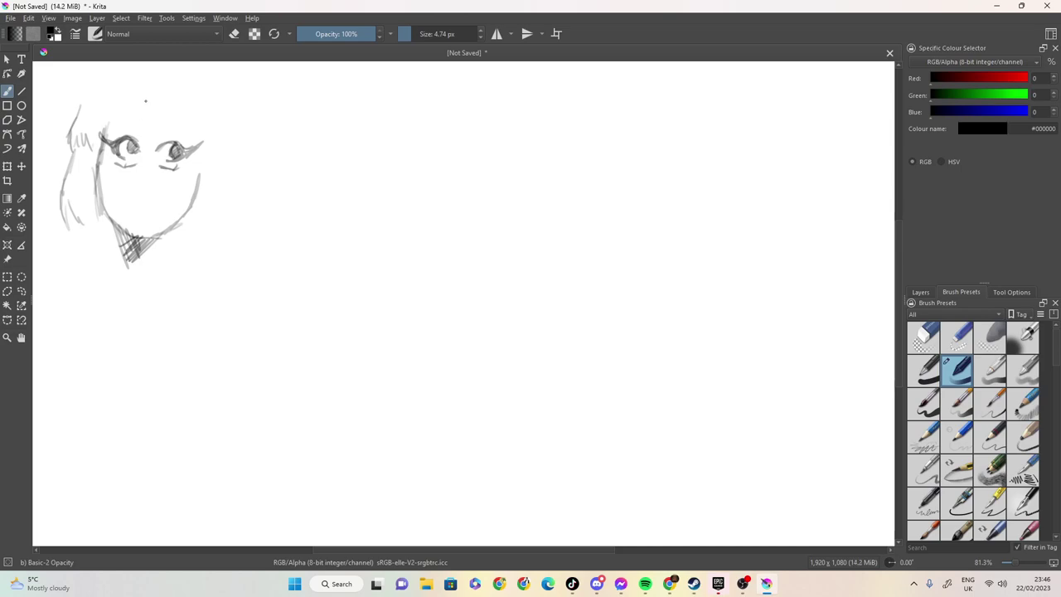
{"action": "mouse_move", "coordinate": [140, 134]}
{"action": "left_mouse_down"}
{"action": "mouse_move", "coordinate": [136, 172]}
{"action": "mouse_move", "coordinate": [148, 171]}
{"action": "mouse_move", "coordinate": [128, 176]}
{"action": "mouse_move", "coordinate": [131, 191]}
{"action": "left_mouse_up"}
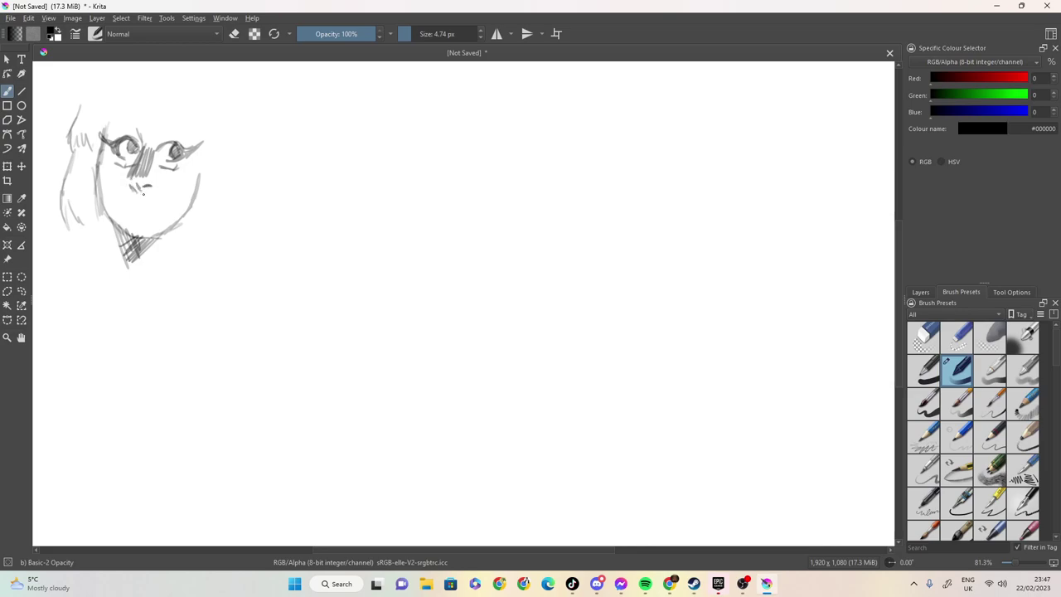
- Undo the last nose stroke, then draw an open mouth with gritted teeth and extend the face's right contour
{"action": "key", "text": "ctrl+z"}
{"action": "mouse_move", "coordinate": [150, 203]}
{"action": "left_mouse_down"}
{"action": "mouse_move", "coordinate": [128, 215]}
{"action": "mouse_move", "coordinate": [162, 207]}
{"action": "left_mouse_up"}
{"action": "left_click_drag", "start_coordinate": [160, 210], "coordinate": [169, 206]}
{"action": "mouse_move", "coordinate": [144, 213]}
{"action": "left_mouse_down"}
{"action": "mouse_move", "coordinate": [165, 211]}
{"action": "mouse_move", "coordinate": [155, 209]}
{"action": "left_mouse_up"}
{"action": "left_click_drag", "start_coordinate": [196, 129], "coordinate": [200, 176]}
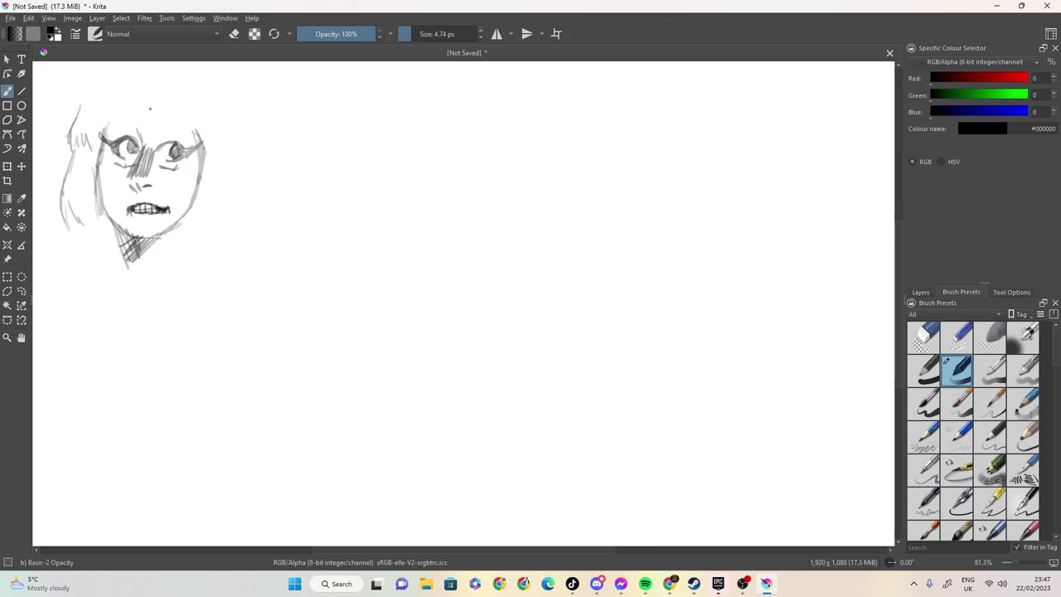
- Sketch the fringe across the forehead and the rounded crown of the hair above the face
{"action": "mouse_move", "coordinate": [124, 117]}
{"action": "left_mouse_down"}
{"action": "mouse_move", "coordinate": [182, 128]}
{"action": "mouse_move", "coordinate": [113, 109]}
{"action": "mouse_move", "coordinate": [95, 139]}
{"action": "mouse_move", "coordinate": [75, 138]}
{"action": "mouse_move", "coordinate": [84, 100]}
{"action": "mouse_move", "coordinate": [178, 68]}
{"action": "left_mouse_up"}
{"action": "mouse_move", "coordinate": [108, 83]}
{"action": "left_mouse_down"}
{"action": "mouse_move", "coordinate": [164, 68]}
{"action": "mouse_move", "coordinate": [235, 119]}
{"action": "left_mouse_up"}
{"action": "mouse_move", "coordinate": [167, 71]}
{"action": "left_mouse_down"}
{"action": "mouse_move", "coordinate": [214, 96]}
{"action": "mouse_move", "coordinate": [243, 141]}
{"action": "mouse_move", "coordinate": [242, 130]}
{"action": "left_mouse_up"}
{"action": "mouse_move", "coordinate": [201, 74]}
{"action": "left_mouse_down"}
{"action": "mouse_move", "coordinate": [247, 146]}
{"action": "mouse_move", "coordinate": [190, 205]}
{"action": "mouse_move", "coordinate": [183, 231]}
{"action": "left_mouse_up"}
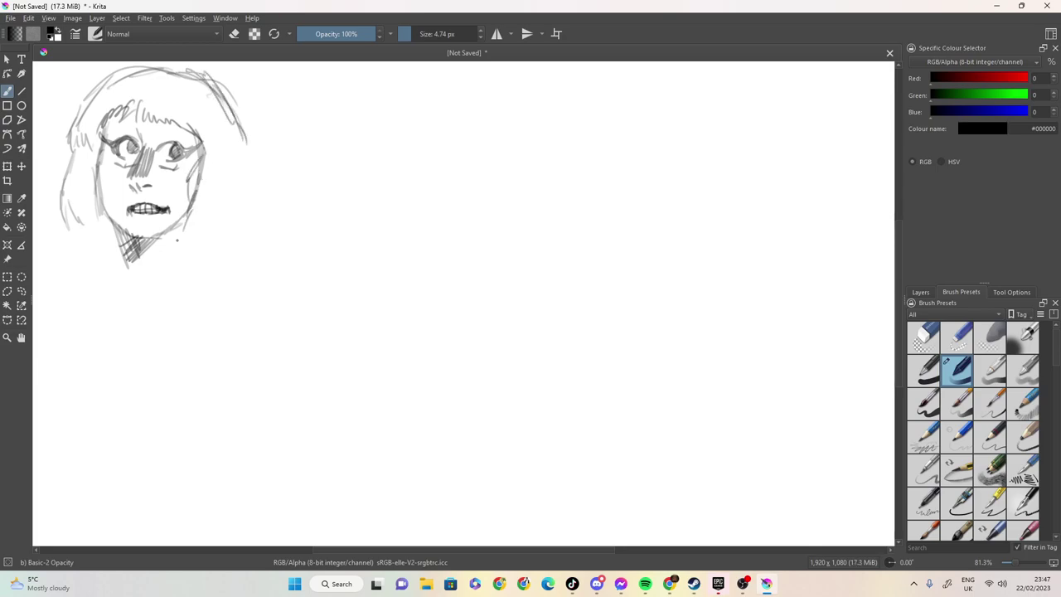
- Draw the hair's right outer edge, and add the neck sides with a curved neckline below
{"action": "mouse_move", "coordinate": [243, 133]}
{"action": "left_mouse_down"}
{"action": "mouse_move", "coordinate": [233, 196]}
{"action": "mouse_move", "coordinate": [242, 228]}
{"action": "mouse_move", "coordinate": [173, 266]}
{"action": "left_mouse_up"}
{"action": "left_click_drag", "start_coordinate": [189, 211], "coordinate": [164, 280]}
{"action": "mouse_move", "coordinate": [111, 220]}
{"action": "left_mouse_down"}
{"action": "mouse_move", "coordinate": [117, 275]}
{"action": "mouse_move", "coordinate": [100, 270]}
{"action": "mouse_move", "coordinate": [116, 293]}
{"action": "left_mouse_up"}
{"action": "mouse_move", "coordinate": [182, 258]}
{"action": "left_mouse_down"}
{"action": "mouse_move", "coordinate": [191, 285]}
{"action": "mouse_move", "coordinate": [163, 299]}
{"action": "mouse_move", "coordinate": [111, 298]}
{"action": "left_mouse_up"}
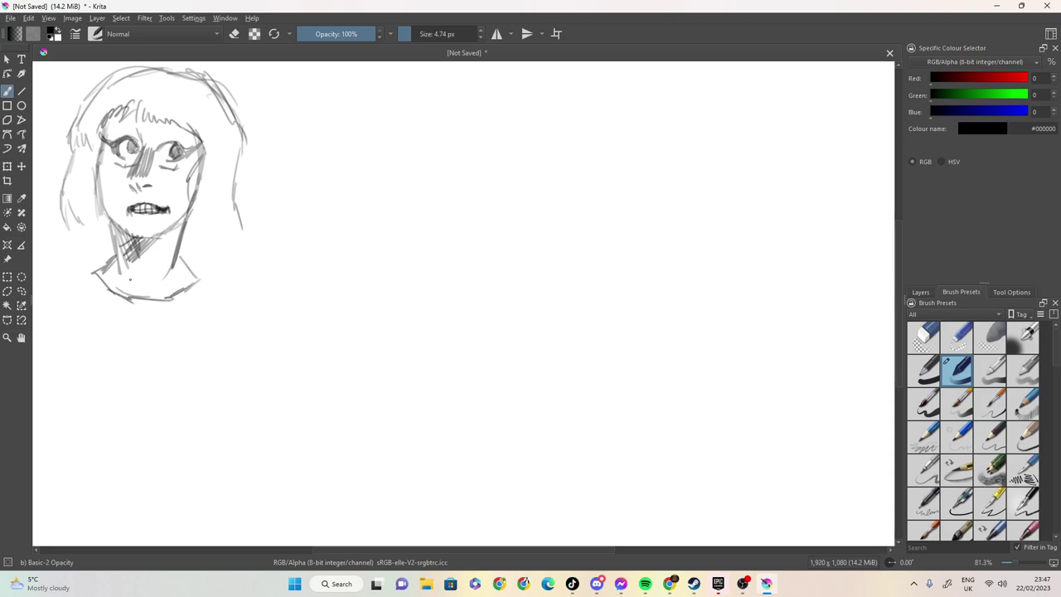
- Hatch the lower ends of the hair to the left of the neck with dense zigzag strokes
{"action": "left_click_drag", "start_coordinate": [116, 226], "coordinate": [121, 267]}
{"action": "mouse_move", "coordinate": [174, 222]}
{"action": "left_mouse_down"}
{"action": "mouse_move", "coordinate": [172, 261]}
{"action": "mouse_move", "coordinate": [198, 283]}
{"action": "left_mouse_up"}
{"action": "mouse_move", "coordinate": [78, 229]}
{"action": "left_mouse_down"}
{"action": "mouse_move", "coordinate": [73, 248]}
{"action": "mouse_move", "coordinate": [82, 262]}
{"action": "left_mouse_up"}
{"action": "left_click_drag", "start_coordinate": [109, 216], "coordinate": [99, 261]}
{"action": "left_click_drag", "start_coordinate": [114, 230], "coordinate": [108, 260]}
{"action": "left_click_drag", "start_coordinate": [99, 205], "coordinate": [81, 231]}
{"action": "left_click_drag", "start_coordinate": [84, 212], "coordinate": [64, 234]}
{"action": "mouse_move", "coordinate": [85, 218]}
{"action": "left_mouse_down"}
{"action": "mouse_move", "coordinate": [72, 255]}
{"action": "mouse_move", "coordinate": [81, 261]}
{"action": "left_mouse_up"}
{"action": "left_click_drag", "start_coordinate": [99, 220], "coordinate": [95, 270]}
- Hatch the lower ends of the hair to the right of the neck to match the left side
{"action": "left_click_drag", "start_coordinate": [199, 218], "coordinate": [180, 250]}
{"action": "left_click_drag", "start_coordinate": [204, 220], "coordinate": [190, 261]}
{"action": "mouse_move", "coordinate": [212, 229]}
{"action": "left_mouse_down"}
{"action": "mouse_move", "coordinate": [197, 264]}
{"action": "mouse_move", "coordinate": [211, 265]}
{"action": "left_mouse_up"}
{"action": "mouse_move", "coordinate": [227, 215]}
{"action": "left_mouse_down"}
{"action": "mouse_move", "coordinate": [216, 257]}
{"action": "mouse_move", "coordinate": [221, 247]}
{"action": "left_mouse_up"}
{"action": "left_click_drag", "start_coordinate": [233, 218], "coordinate": [226, 237]}
{"action": "mouse_move", "coordinate": [230, 212]}
{"action": "left_mouse_down"}
{"action": "mouse_move", "coordinate": [209, 241]}
{"action": "mouse_move", "coordinate": [192, 239]}
{"action": "left_mouse_up"}
{"action": "mouse_move", "coordinate": [203, 204]}
{"action": "left_mouse_down"}
{"action": "mouse_move", "coordinate": [190, 234]}
{"action": "mouse_move", "coordinate": [198, 225]}
{"action": "left_mouse_up"}
{"action": "left_click_drag", "start_coordinate": [228, 202], "coordinate": [213, 232]}
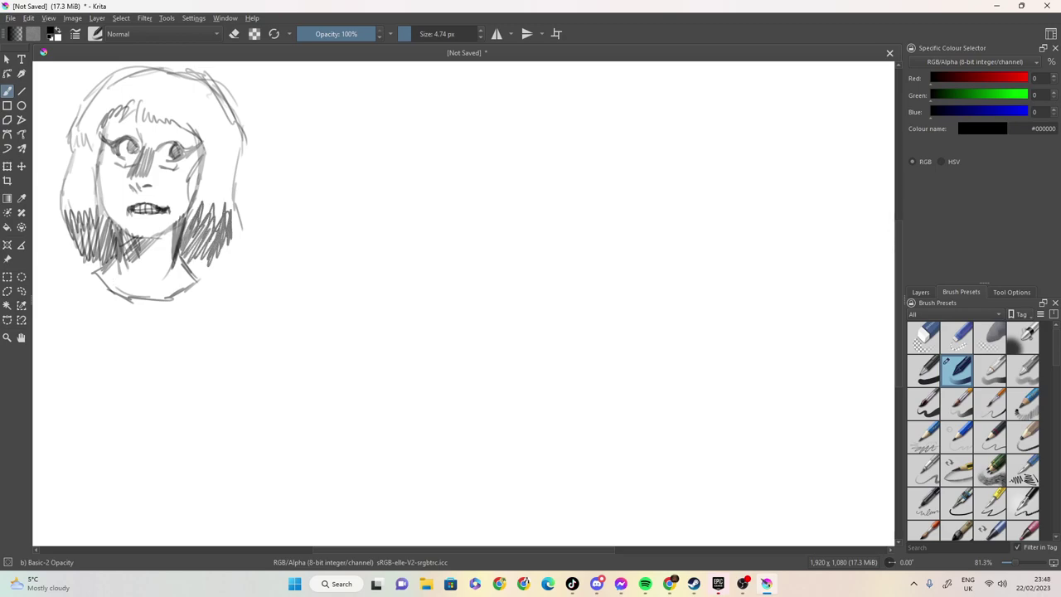
- Shade the crown and fringe with long vertical hatching strokes across the top of the head
{"action": "left_click_drag", "start_coordinate": [191, 95], "coordinate": [194, 141]}
{"action": "left_click_drag", "start_coordinate": [184, 83], "coordinate": [199, 136]}
{"action": "left_click_drag", "start_coordinate": [188, 75], "coordinate": [189, 130]}
{"action": "mouse_move", "coordinate": [182, 127]}
{"action": "left_mouse_down"}
{"action": "mouse_move", "coordinate": [180, 79]}
{"action": "mouse_move", "coordinate": [179, 129]}
{"action": "left_mouse_up"}
{"action": "left_click_drag", "start_coordinate": [176, 87], "coordinate": [175, 128]}
{"action": "left_click_drag", "start_coordinate": [171, 73], "coordinate": [171, 120]}
{"action": "left_click_drag", "start_coordinate": [166, 72], "coordinate": [166, 122]}
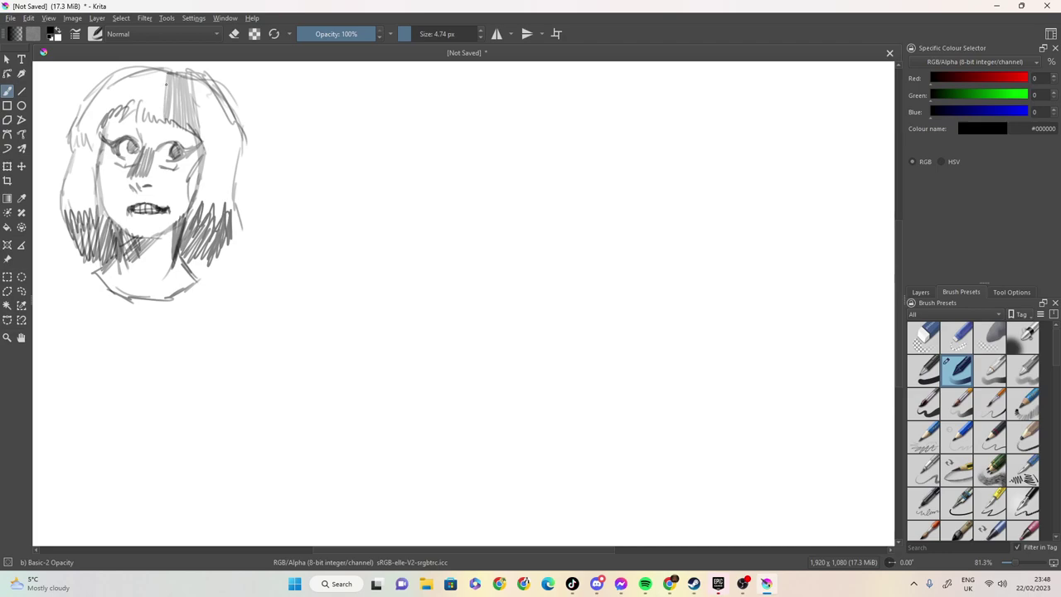
{"action": "left_click_drag", "start_coordinate": [93, 93], "coordinate": [85, 133]}
{"action": "mouse_move", "coordinate": [89, 98]}
{"action": "left_mouse_down"}
{"action": "mouse_move", "coordinate": [79, 138]}
{"action": "mouse_move", "coordinate": [94, 141]}
{"action": "left_mouse_up"}
{"action": "mouse_move", "coordinate": [105, 86]}
{"action": "left_mouse_down"}
{"action": "mouse_move", "coordinate": [98, 147]}
{"action": "mouse_move", "coordinate": [104, 124]}
{"action": "left_mouse_up"}
{"action": "left_click_drag", "start_coordinate": [125, 69], "coordinate": [114, 110]}
{"action": "left_click_drag", "start_coordinate": [134, 65], "coordinate": [114, 115]}
{"action": "mouse_move", "coordinate": [136, 72]}
{"action": "left_mouse_down"}
{"action": "mouse_move", "coordinate": [117, 116]}
{"action": "mouse_move", "coordinate": [126, 112]}
{"action": "left_mouse_up"}
{"action": "left_click_drag", "start_coordinate": [145, 70], "coordinate": [134, 111]}
{"action": "left_click_drag", "start_coordinate": [152, 67], "coordinate": [142, 112]}
{"action": "left_click_drag", "start_coordinate": [162, 70], "coordinate": [154, 115]}
{"action": "left_click_drag", "start_coordinate": [166, 75], "coordinate": [159, 121]}
- Darken the left part of the fringe and the hair along the left side of the face
{"action": "mouse_move", "coordinate": [172, 81]}
{"action": "left_mouse_down"}
{"action": "mouse_move", "coordinate": [164, 122]}
{"action": "mouse_move", "coordinate": [120, 121]}
{"action": "left_mouse_up"}
{"action": "mouse_move", "coordinate": [132, 97]}
{"action": "left_mouse_down"}
{"action": "mouse_move", "coordinate": [124, 124]}
{"action": "mouse_move", "coordinate": [136, 121]}
{"action": "left_mouse_up"}
{"action": "mouse_move", "coordinate": [149, 102]}
{"action": "left_mouse_down"}
{"action": "mouse_move", "coordinate": [141, 123]}
{"action": "mouse_move", "coordinate": [131, 113]}
{"action": "left_mouse_up"}
{"action": "left_click_drag", "start_coordinate": [133, 92], "coordinate": [115, 114]}
{"action": "left_click_drag", "start_coordinate": [128, 89], "coordinate": [103, 121]}
{"action": "mouse_move", "coordinate": [111, 101]}
{"action": "left_mouse_down"}
{"action": "mouse_move", "coordinate": [99, 134]}
{"action": "mouse_move", "coordinate": [80, 148]}
{"action": "mouse_move", "coordinate": [86, 156]}
{"action": "left_mouse_up"}
{"action": "mouse_move", "coordinate": [96, 120]}
{"action": "left_mouse_down"}
{"action": "mouse_move", "coordinate": [98, 161]}
{"action": "mouse_move", "coordinate": [102, 138]}
{"action": "left_mouse_up"}
{"action": "left_click_drag", "start_coordinate": [106, 118], "coordinate": [96, 204]}
{"action": "mouse_move", "coordinate": [100, 165]}
{"action": "left_mouse_down"}
{"action": "mouse_move", "coordinate": [93, 199]}
{"action": "mouse_move", "coordinate": [90, 184]}
{"action": "left_mouse_up"}
{"action": "mouse_move", "coordinate": [88, 144]}
{"action": "left_mouse_down"}
{"action": "mouse_move", "coordinate": [81, 174]}
{"action": "mouse_move", "coordinate": [78, 164]}
{"action": "left_mouse_up"}
{"action": "mouse_move", "coordinate": [73, 118]}
{"action": "left_mouse_down"}
{"action": "mouse_move", "coordinate": [70, 154]}
{"action": "mouse_move", "coordinate": [78, 142]}
{"action": "left_mouse_up"}
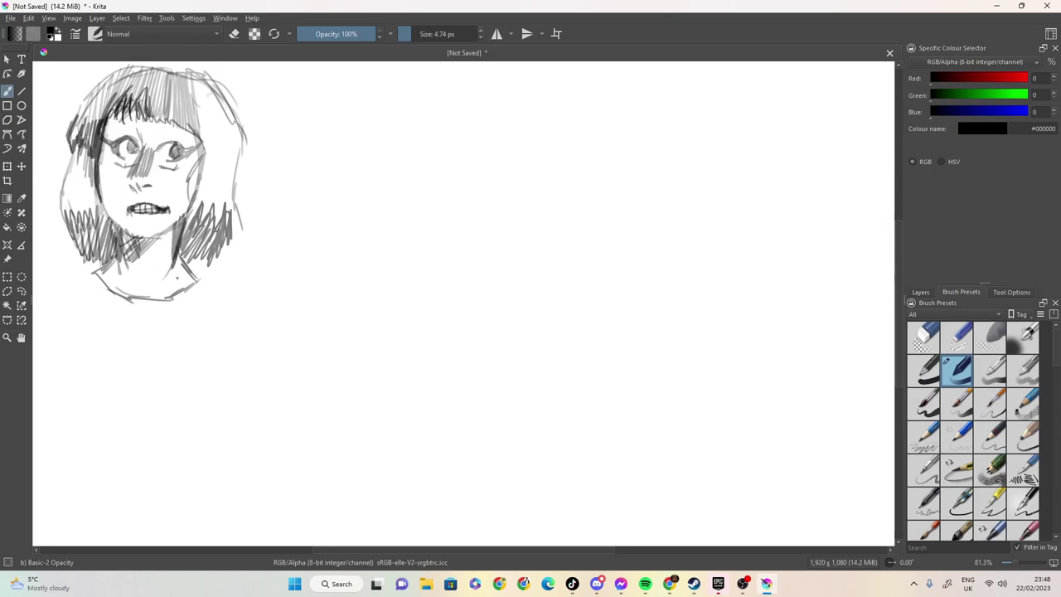
- Sketch long slanted strokes from the neck down past the neckline to start a narrow strip
{"action": "left_click_drag", "start_coordinate": [179, 247], "coordinate": [161, 259]}
{"action": "left_click_drag", "start_coordinate": [161, 248], "coordinate": [141, 320]}
{"action": "left_click_drag", "start_coordinate": [157, 246], "coordinate": [143, 334]}
{"action": "left_click_drag", "start_coordinate": [183, 245], "coordinate": [164, 259]}
{"action": "mouse_move", "coordinate": [174, 244]}
{"action": "left_mouse_down"}
{"action": "mouse_move", "coordinate": [159, 254]}
{"action": "mouse_move", "coordinate": [150, 302]}
{"action": "left_mouse_up"}
{"action": "left_click_drag", "start_coordinate": [157, 274], "coordinate": [151, 311]}
- Thicken the black shadow along the face's left edge and draw the eyebrows above both eyes
{"action": "mouse_move", "coordinate": [113, 151]}
{"action": "left_mouse_down"}
{"action": "mouse_move", "coordinate": [128, 157]}
{"action": "mouse_move", "coordinate": [102, 161]}
{"action": "mouse_move", "coordinate": [118, 115]}
{"action": "mouse_move", "coordinate": [141, 129]}
{"action": "mouse_move", "coordinate": [118, 129]}
{"action": "left_mouse_up"}
{"action": "mouse_move", "coordinate": [123, 123]}
{"action": "left_mouse_down"}
{"action": "mouse_move", "coordinate": [111, 124]}
{"action": "mouse_move", "coordinate": [194, 129]}
{"action": "mouse_move", "coordinate": [172, 128]}
{"action": "mouse_move", "coordinate": [198, 156]}
{"action": "mouse_move", "coordinate": [198, 188]}
{"action": "mouse_move", "coordinate": [174, 228]}
{"action": "mouse_move", "coordinate": [124, 235]}
{"action": "mouse_move", "coordinate": [98, 148]}
{"action": "mouse_move", "coordinate": [105, 202]}
{"action": "left_mouse_up"}
{"action": "mouse_move", "coordinate": [105, 146]}
{"action": "left_mouse_down"}
{"action": "mouse_move", "coordinate": [100, 176]}
{"action": "mouse_move", "coordinate": [110, 114]}
{"action": "mouse_move", "coordinate": [93, 189]}
{"action": "left_mouse_up"}
{"action": "left_click_drag", "start_coordinate": [106, 131], "coordinate": [114, 111]}
{"action": "mouse_move", "coordinate": [99, 163]}
{"action": "left_mouse_down"}
{"action": "mouse_move", "coordinate": [103, 210]}
{"action": "mouse_move", "coordinate": [125, 237]}
{"action": "left_mouse_up"}
{"action": "mouse_move", "coordinate": [101, 201]}
{"action": "left_mouse_down"}
{"action": "mouse_move", "coordinate": [116, 229]}
{"action": "mouse_move", "coordinate": [91, 158]}
{"action": "left_mouse_up"}
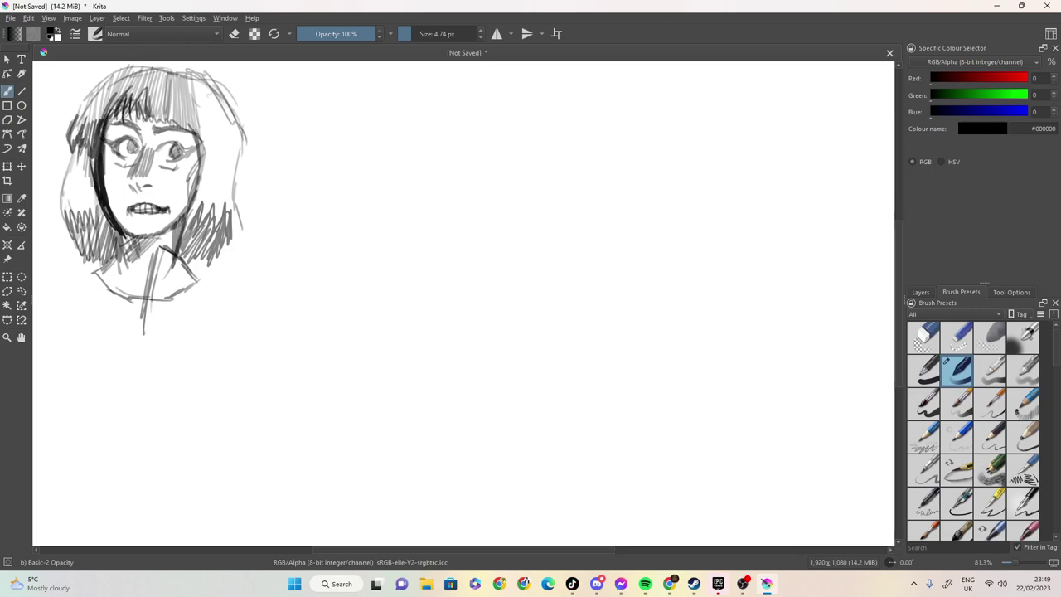
- Darken the shadow under the jaw and extend the hatching across the neck
{"action": "mouse_move", "coordinate": [129, 235]}
{"action": "left_mouse_down"}
{"action": "mouse_move", "coordinate": [119, 254]}
{"action": "mouse_move", "coordinate": [136, 244]}
{"action": "mouse_move", "coordinate": [111, 260]}
{"action": "left_mouse_up"}
{"action": "left_click_drag", "start_coordinate": [122, 251], "coordinate": [114, 267]}
{"action": "left_click_drag", "start_coordinate": [157, 234], "coordinate": [121, 265]}
{"action": "mouse_move", "coordinate": [152, 234]}
{"action": "left_mouse_down"}
{"action": "mouse_move", "coordinate": [133, 239]}
{"action": "mouse_move", "coordinate": [110, 223]}
{"action": "left_mouse_up"}
{"action": "left_click_drag", "start_coordinate": [130, 221], "coordinate": [120, 231]}
{"action": "left_click_drag", "start_coordinate": [182, 217], "coordinate": [154, 235]}
{"action": "left_click_drag", "start_coordinate": [171, 232], "coordinate": [136, 252]}
{"action": "left_click_drag", "start_coordinate": [184, 228], "coordinate": [124, 277]}
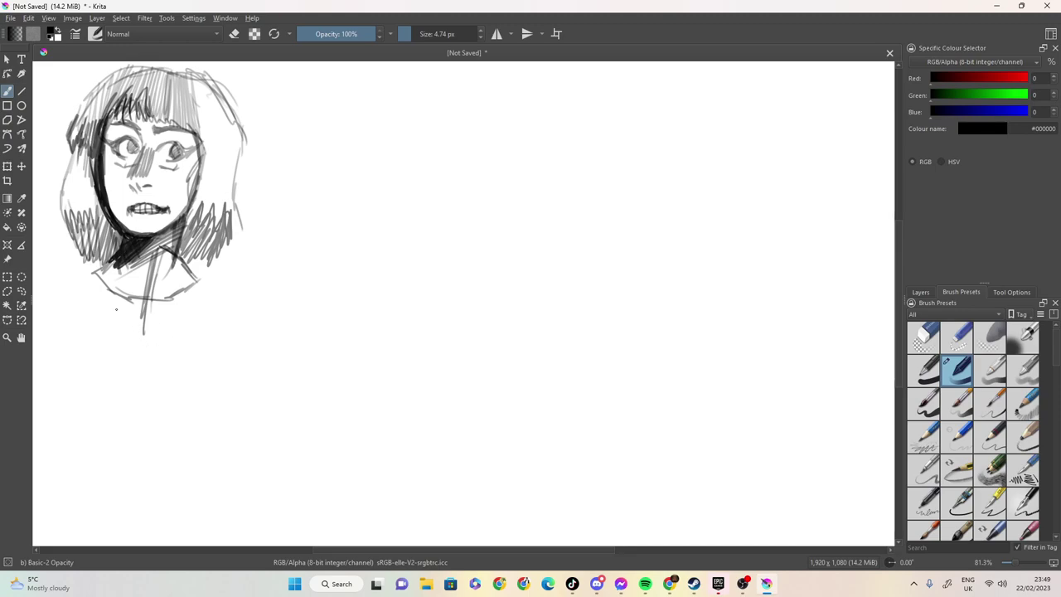
- Add the right edge and lower end of the strip below the neck, and fill both irises solid black
{"action": "left_click_drag", "start_coordinate": [177, 255], "coordinate": [169, 323]}
{"action": "mouse_move", "coordinate": [176, 278]}
{"action": "left_mouse_down"}
{"action": "mouse_move", "coordinate": [160, 347]}
{"action": "mouse_move", "coordinate": [141, 297]}
{"action": "mouse_move", "coordinate": [137, 362]}
{"action": "left_mouse_up"}
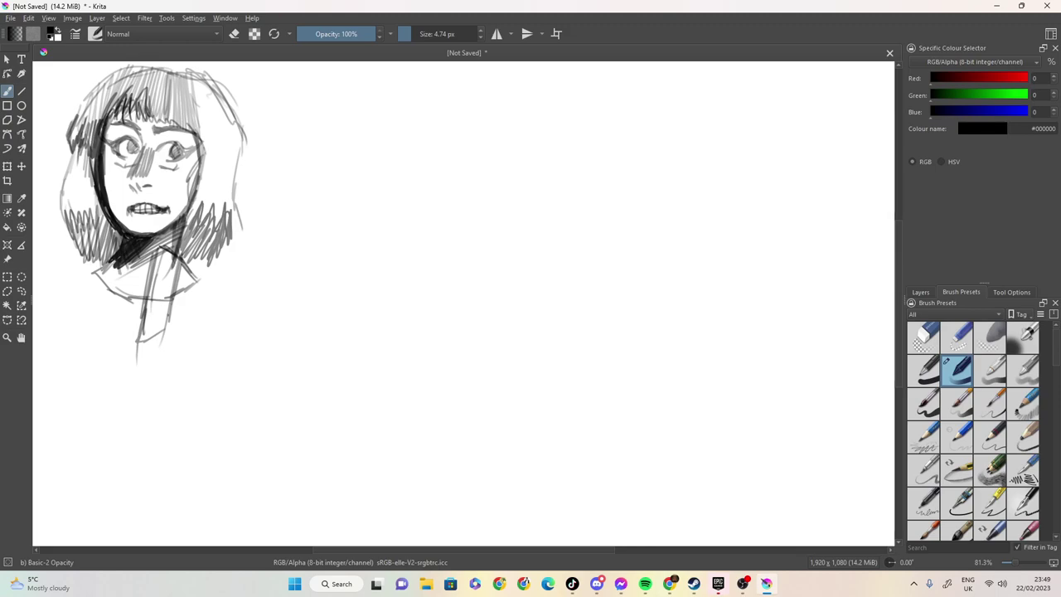
{"action": "mouse_move", "coordinate": [172, 148]}
{"action": "left_mouse_down"}
{"action": "mouse_move", "coordinate": [175, 156]}
{"action": "mouse_move", "coordinate": [184, 144]}
{"action": "left_mouse_up"}
{"action": "mouse_move", "coordinate": [128, 142]}
{"action": "left_mouse_down"}
{"action": "mouse_move", "coordinate": [135, 154]}
{"action": "mouse_move", "coordinate": [136, 135]}
{"action": "mouse_move", "coordinate": [111, 149]}
{"action": "mouse_move", "coordinate": [120, 156]}
{"action": "mouse_move", "coordinate": [135, 135]}
{"action": "mouse_move", "coordinate": [118, 151]}
{"action": "mouse_move", "coordinate": [205, 143]}
{"action": "mouse_move", "coordinate": [181, 158]}
{"action": "mouse_move", "coordinate": [190, 152]}
{"action": "mouse_move", "coordinate": [170, 145]}
{"action": "left_mouse_up"}
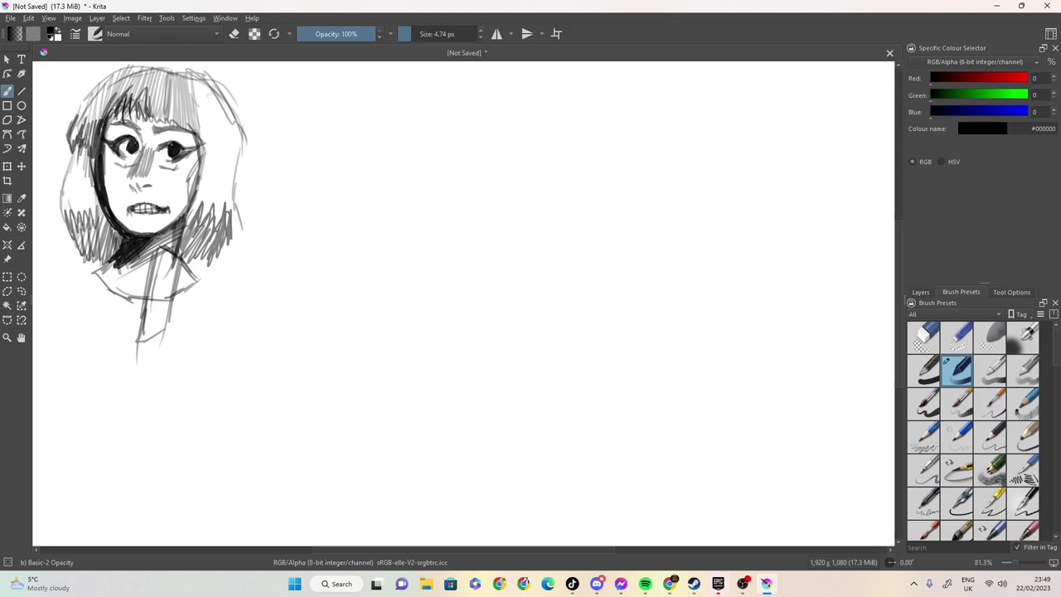
- Undo the most recent strokes on the eyes
{"action": "key", "text": "ctrl+z"}
{"action": "key", "text": "ctrl+z"}
{"action": "key", "text": "ctrl+z"}
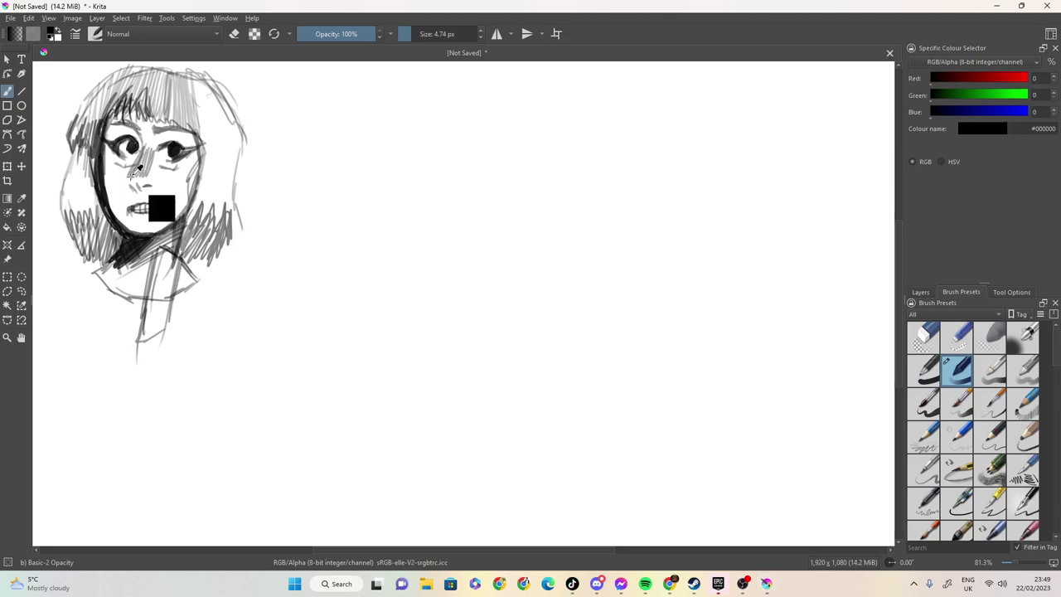
{"action": "key", "text": "ctrl+z"}
{"action": "key", "text": "ctrl+z"}
{"action": "key", "text": "ctrl+z"}
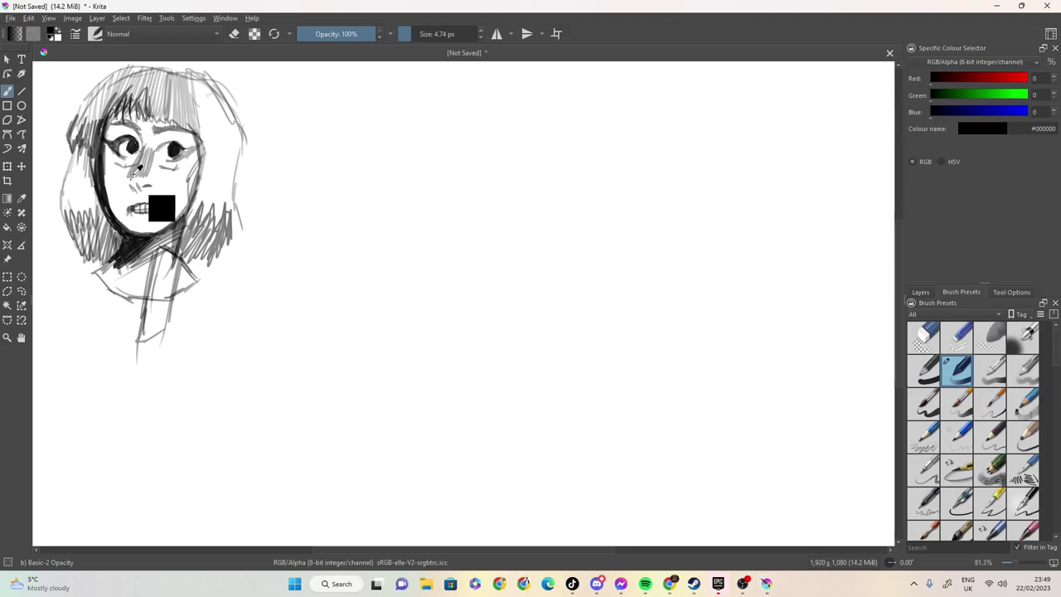